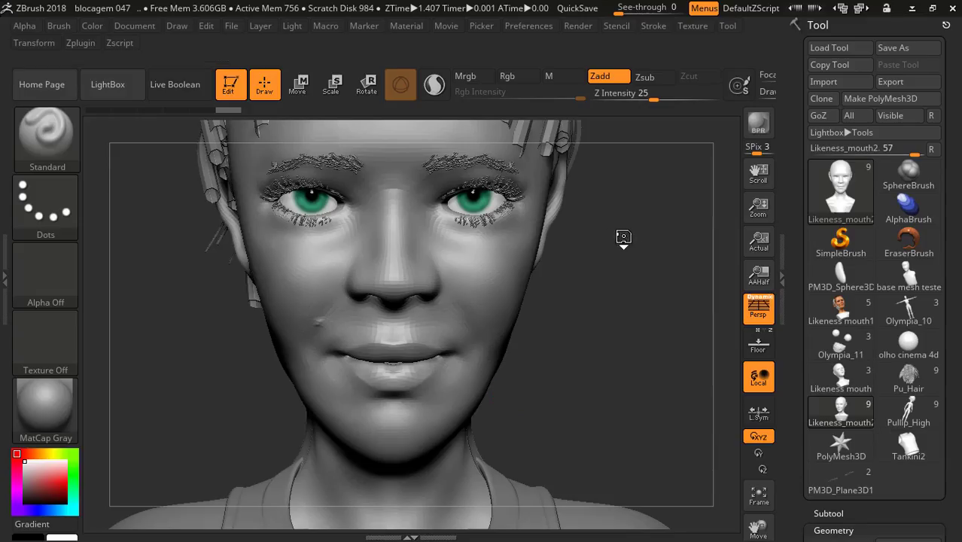
Step: Check the head from side and three-quarter angles, return to front view, and export it via GoZ
mouse_move(622, 236)
left_mouse_down()
mouse_move(664, 230)
mouse_move(600, 231)
mouse_move(610, 223)
left_mouse_up()
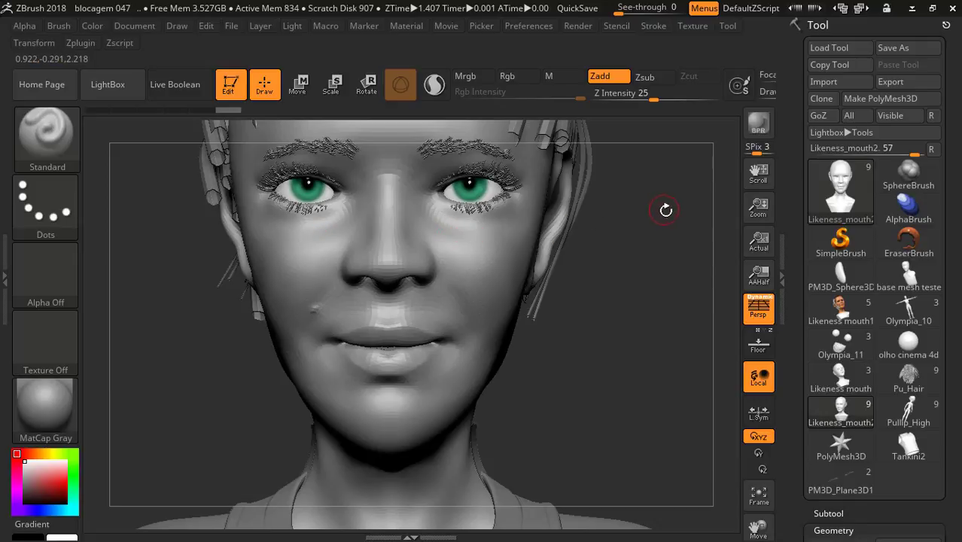
mouse_move(665, 208)
left_mouse_down()
mouse_move(639, 218)
mouse_move(702, 214)
mouse_move(708, 245)
left_mouse_up()
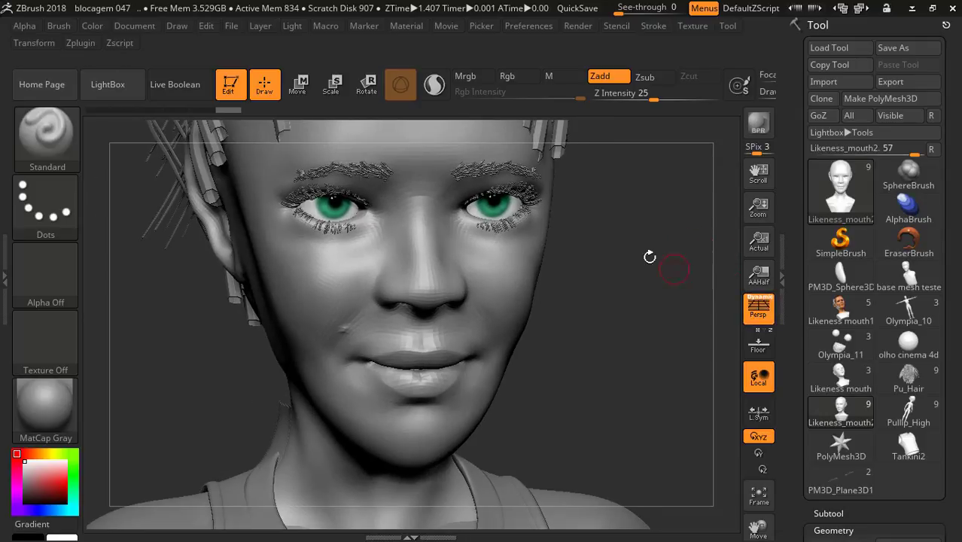
left_click_drag(650, 254, 405, 253)
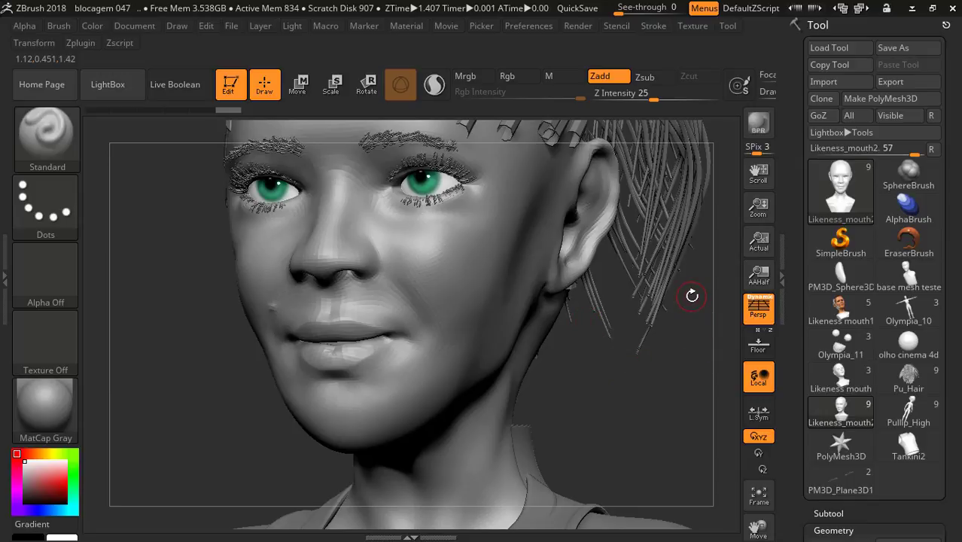
mouse_move(691, 296)
left_mouse_down()
mouse_move(722, 297)
mouse_move(700, 303)
mouse_move(636, 291)
mouse_move(669, 291)
mouse_move(654, 301)
left_mouse_up()
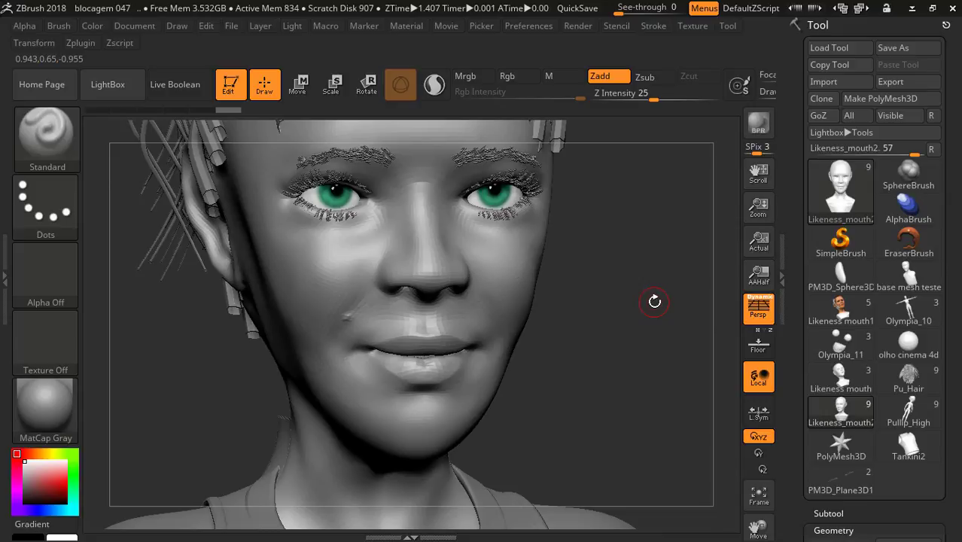
left_click(660, 326)
mouse_move(640, 243)
left_mouse_down()
mouse_move(654, 252)
mouse_move(407, 200)
mouse_move(560, 261)
mouse_move(670, 249)
left_mouse_up()
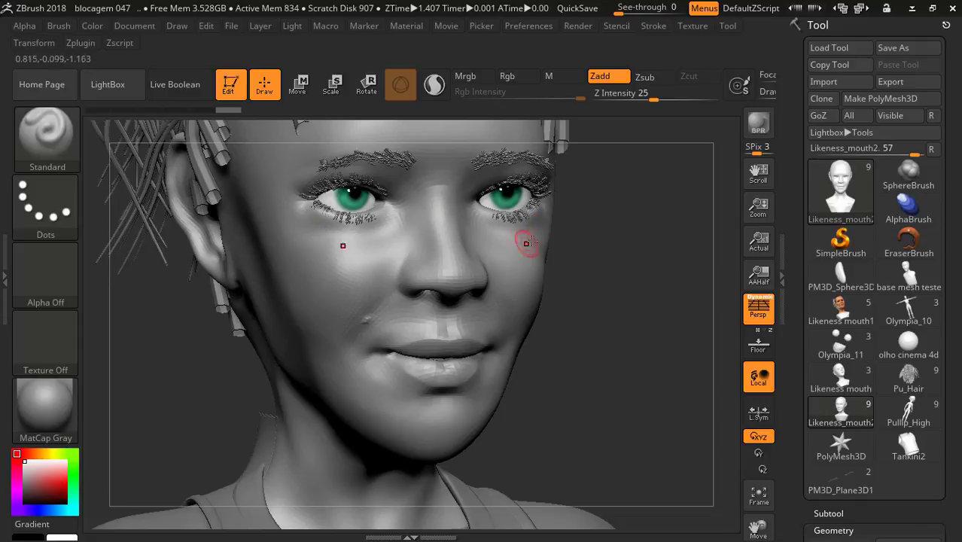
left_click_drag(635, 232, 650, 229)
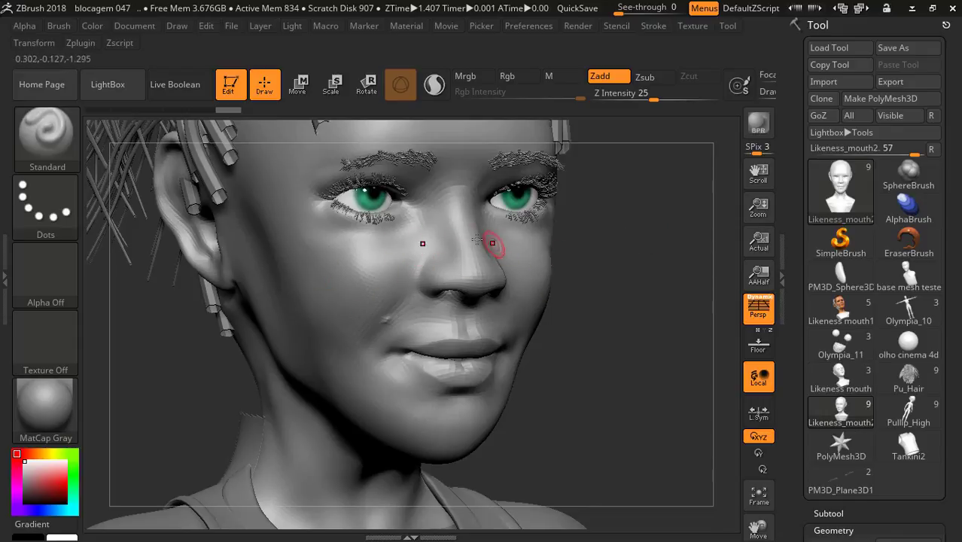
left_click_drag(616, 249, 636, 243)
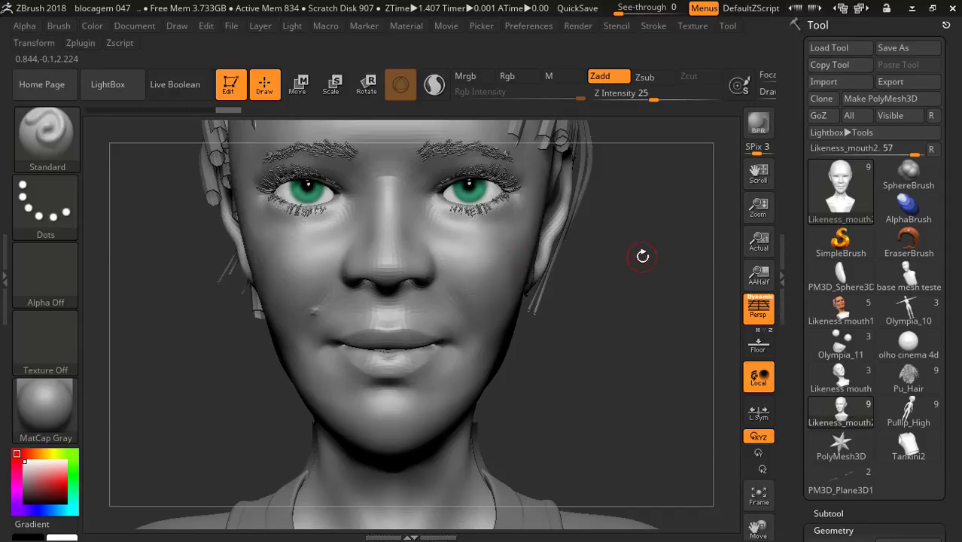
mouse_move(641, 255)
left_mouse_down()
mouse_move(623, 252)
mouse_move(634, 274)
left_mouse_up()
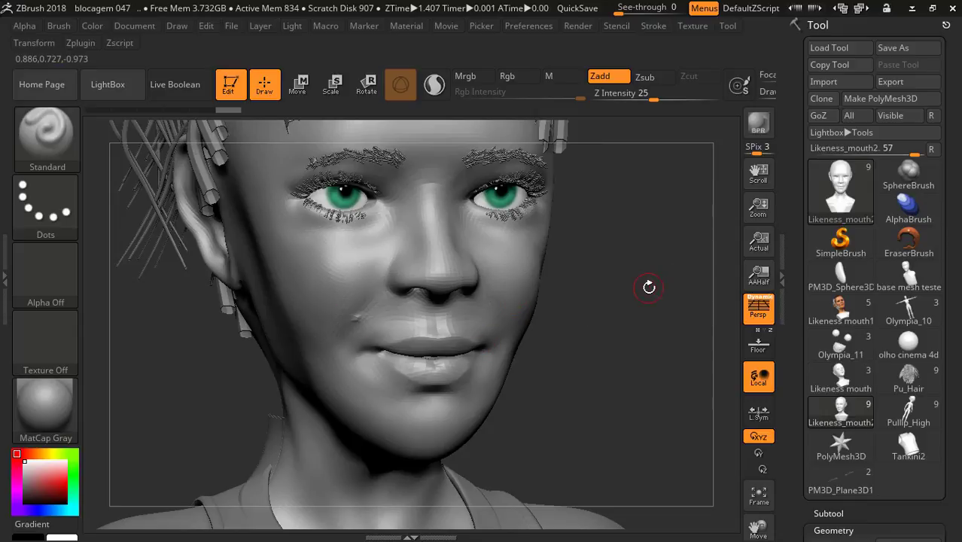
left_click_drag(646, 280, 641, 282)
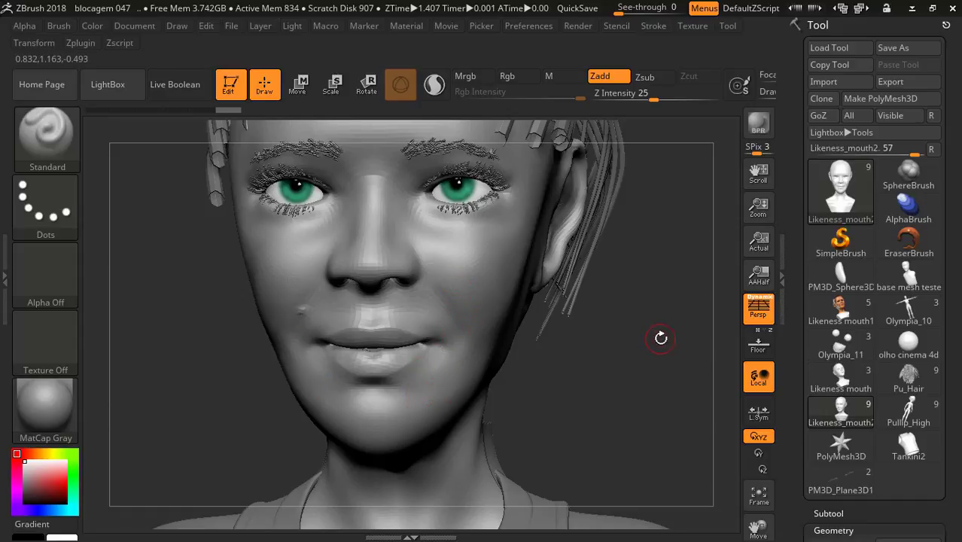
left_click_drag(661, 335, 667, 338)
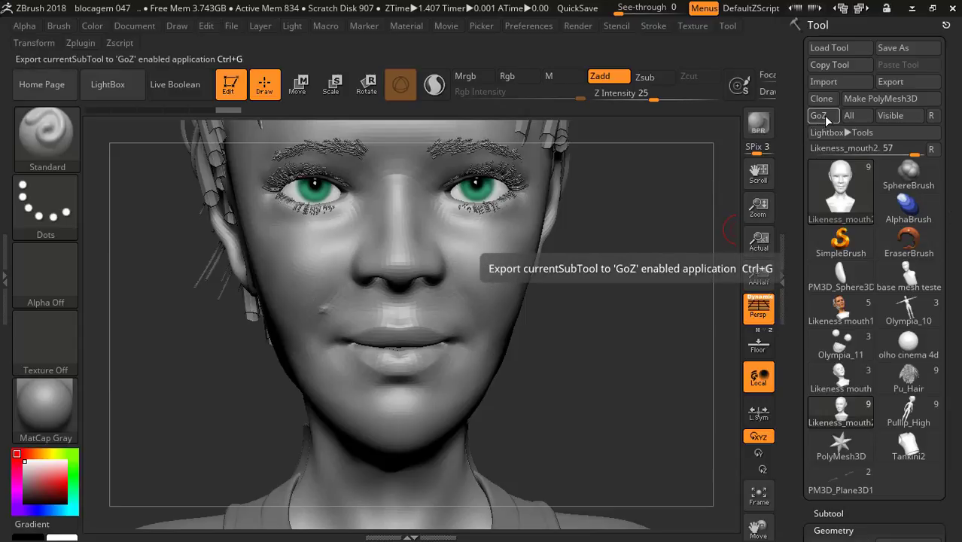
left_click(915, 11)
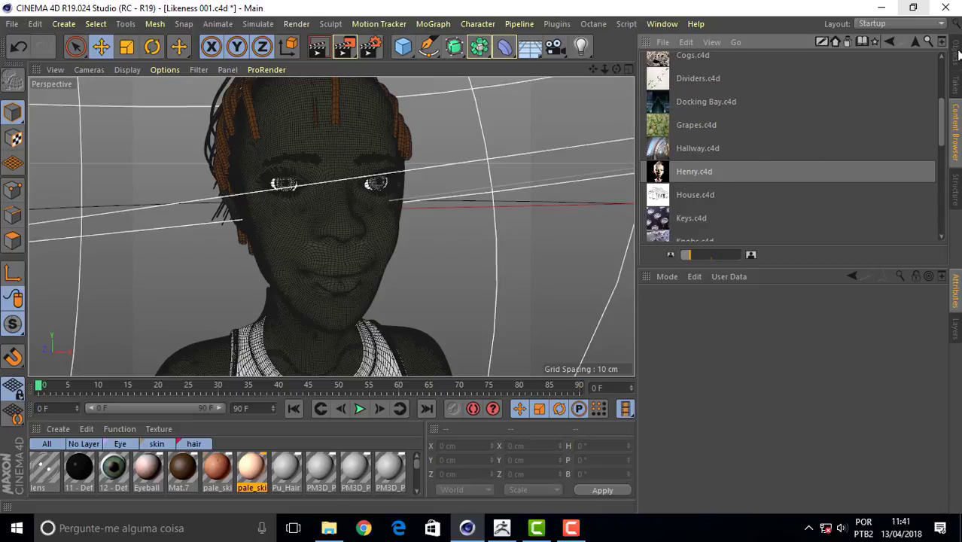
left_click(653, 23)
left_click(712, 372)
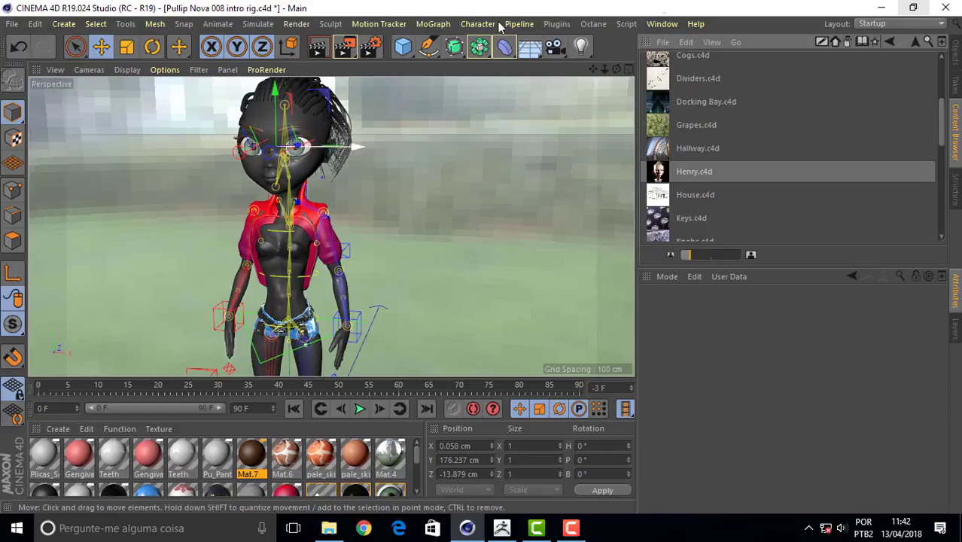
left_click(662, 24)
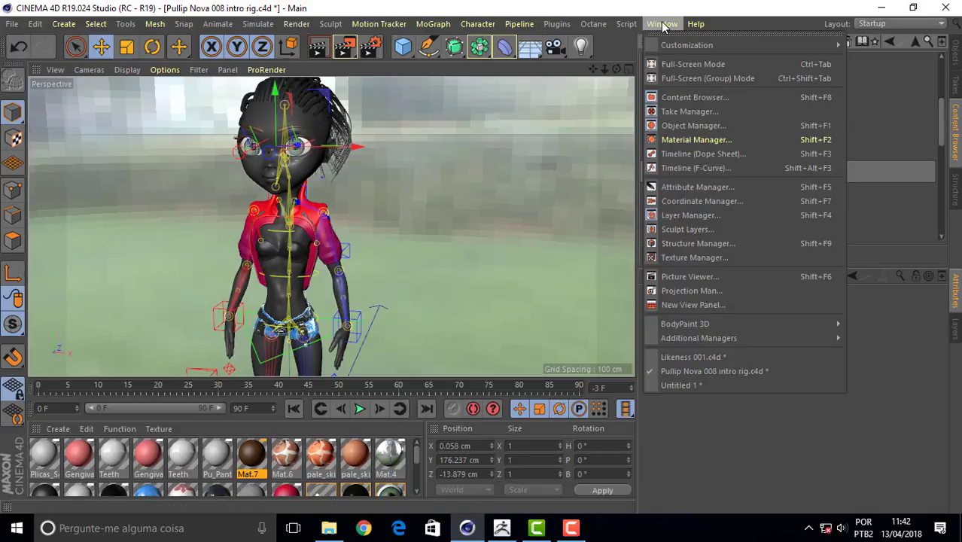
left_click(727, 356)
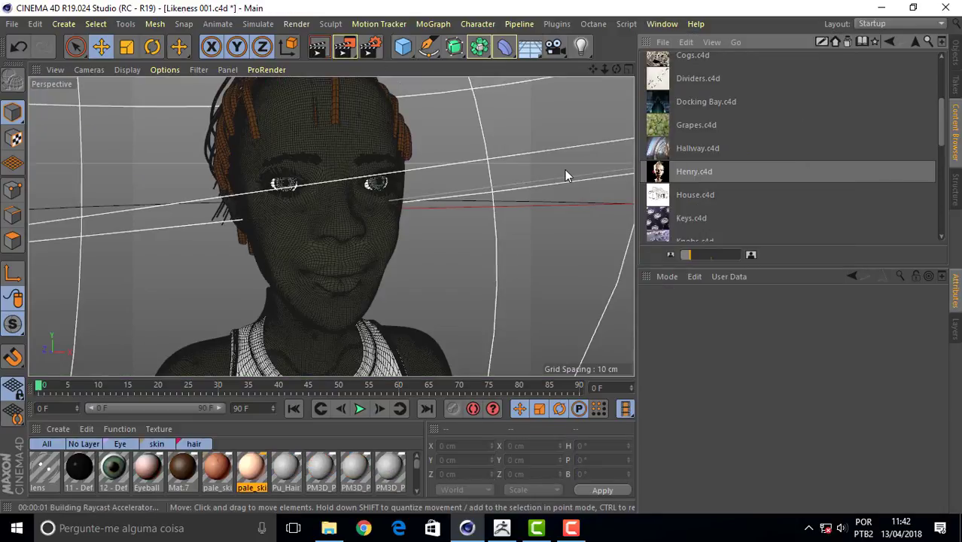
Step: Show the Object Manager and render an interactive preview region over the face
left_click(955, 60)
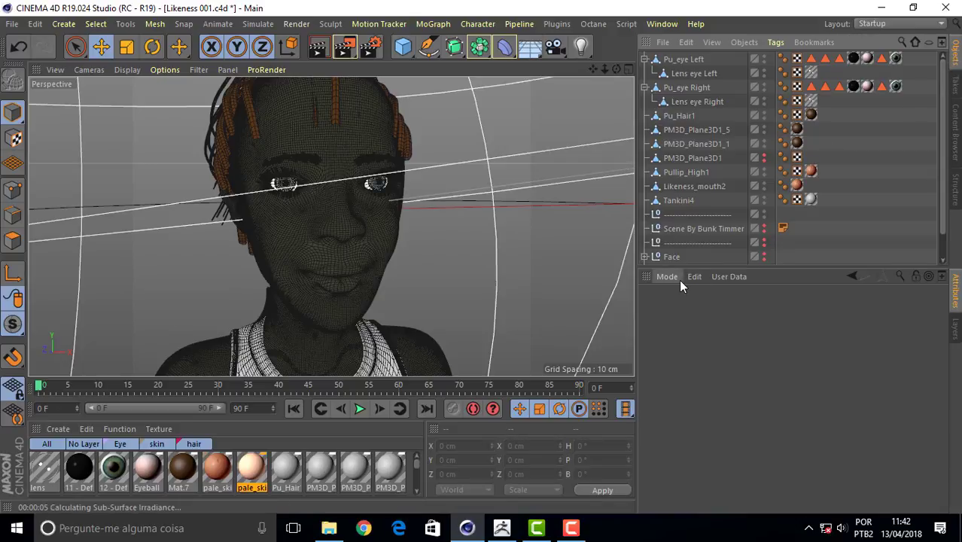
left_click_drag(343, 237, 301, 237)
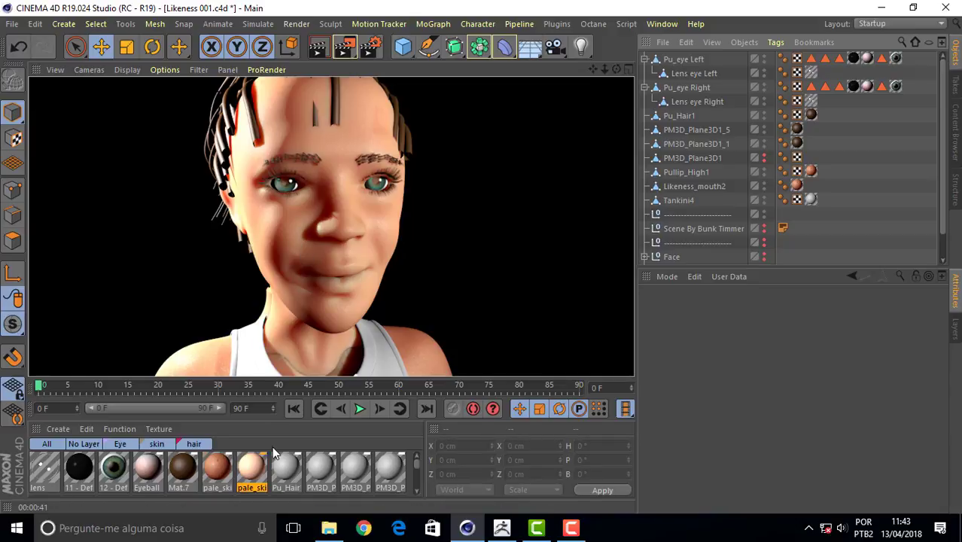
Step: Apply pale_skin to Pullip_High1 and Likeness_mouth2, ordered first, with Spherical projection
left_click_drag(252, 468, 696, 172)
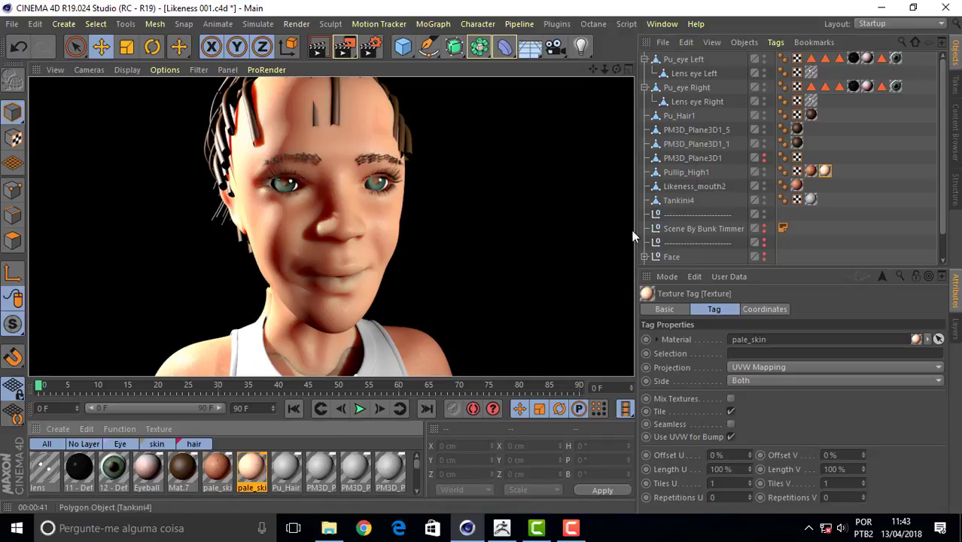
left_click_drag(258, 474, 696, 191)
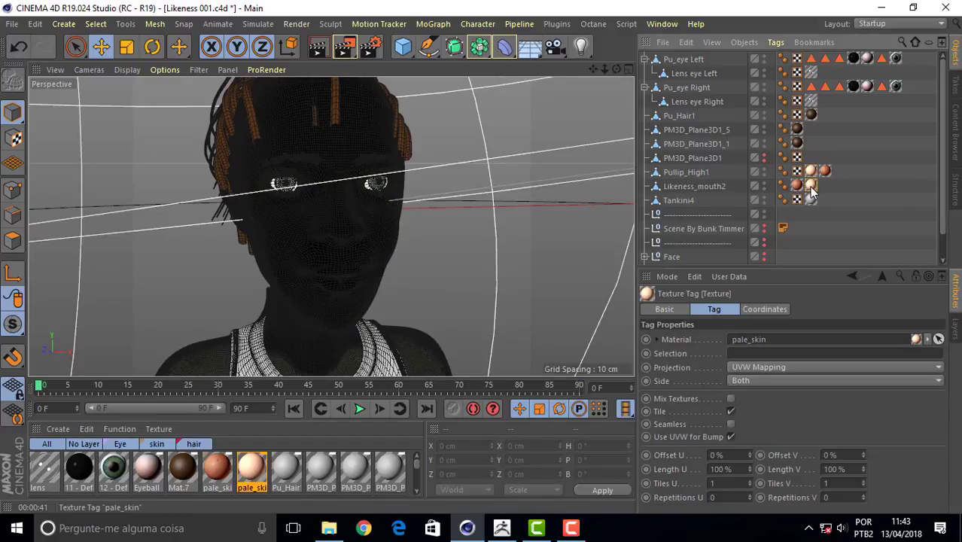
left_click_drag(791, 185, 789, 185)
left_click(318, 51)
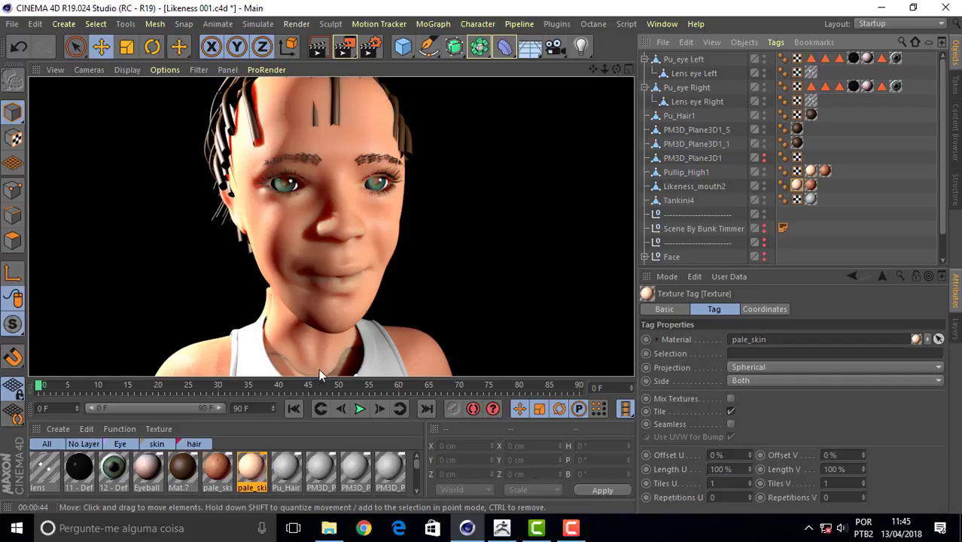
Step: Orbit to a side view of the head and render the active viewport
left_click_drag(618, 70, 194, 319)
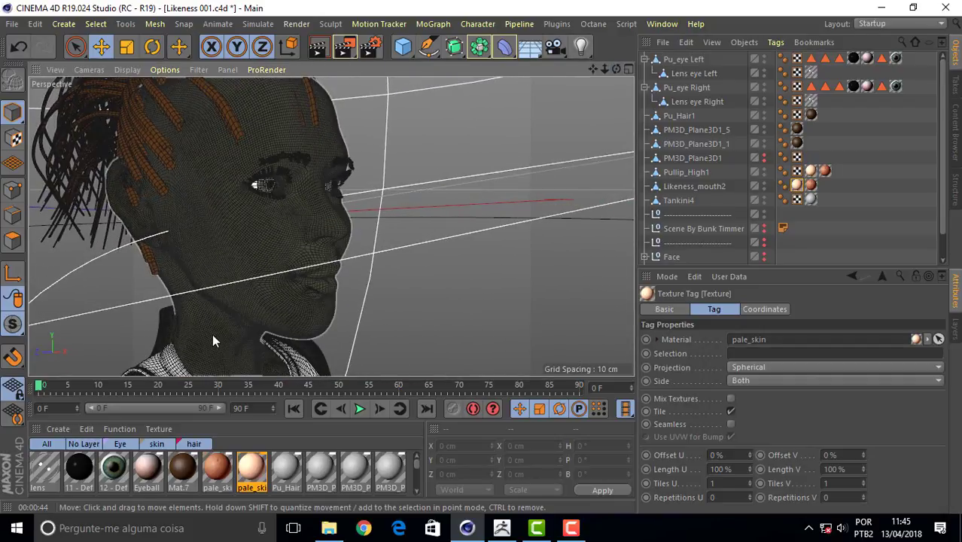
key("ctrl+r")
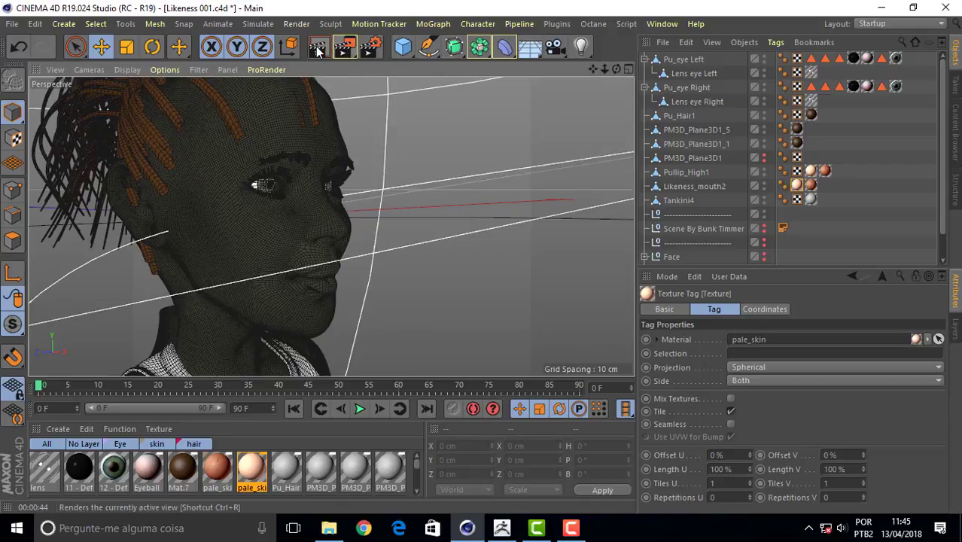